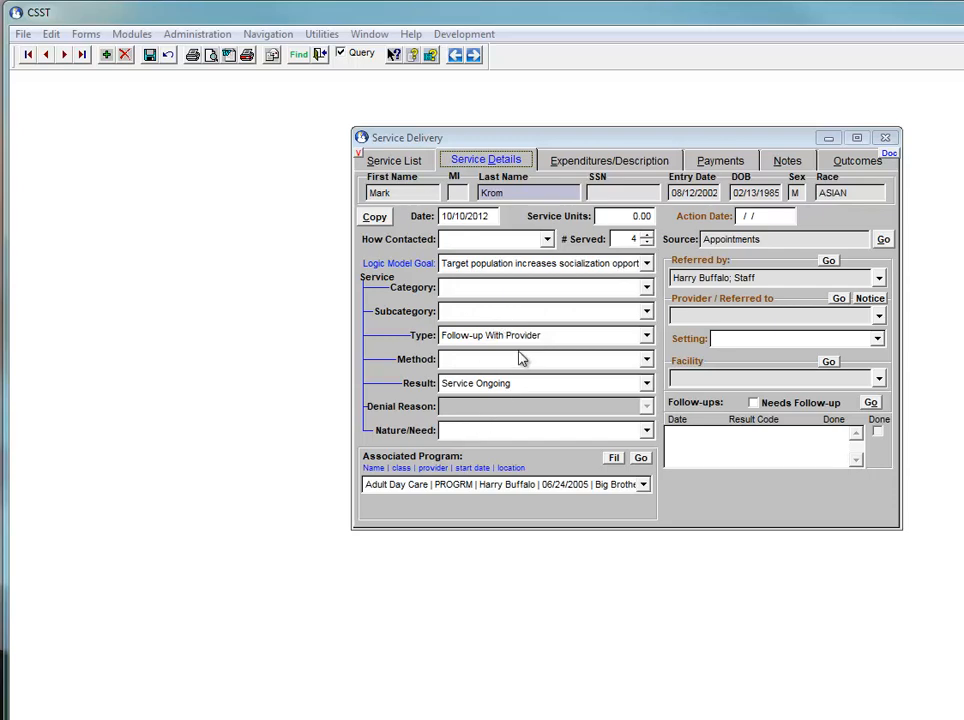
Compare the outcome quantity on the service record with its number served in the service details
{"action": "left_click", "coordinate": [848, 164]}
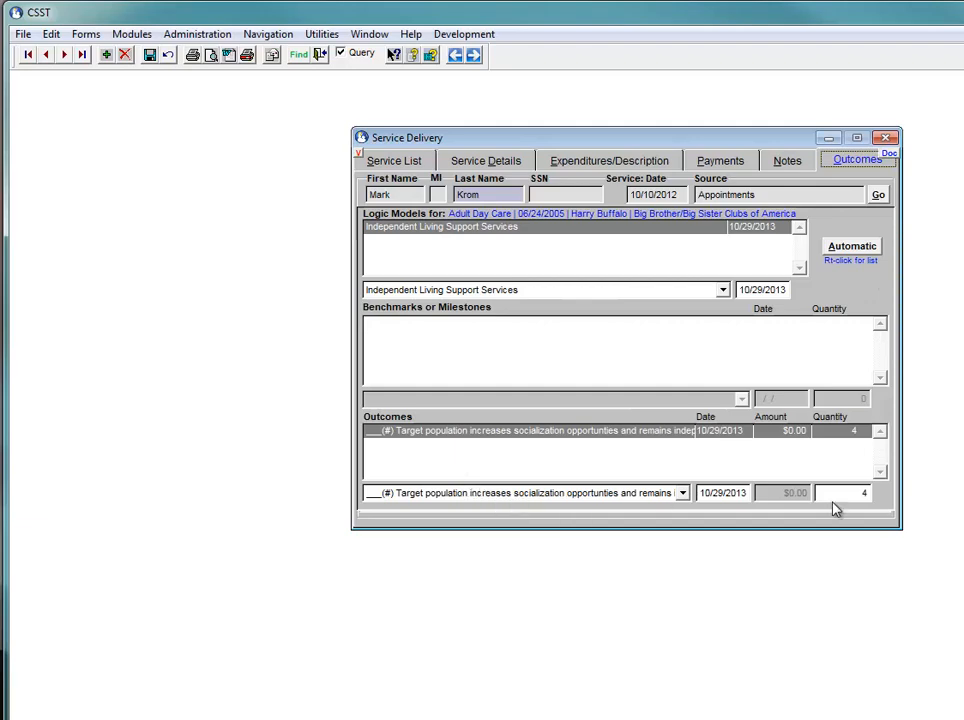
{"action": "double_click", "coordinate": [866, 495]}
{"action": "left_click", "coordinate": [486, 160]}
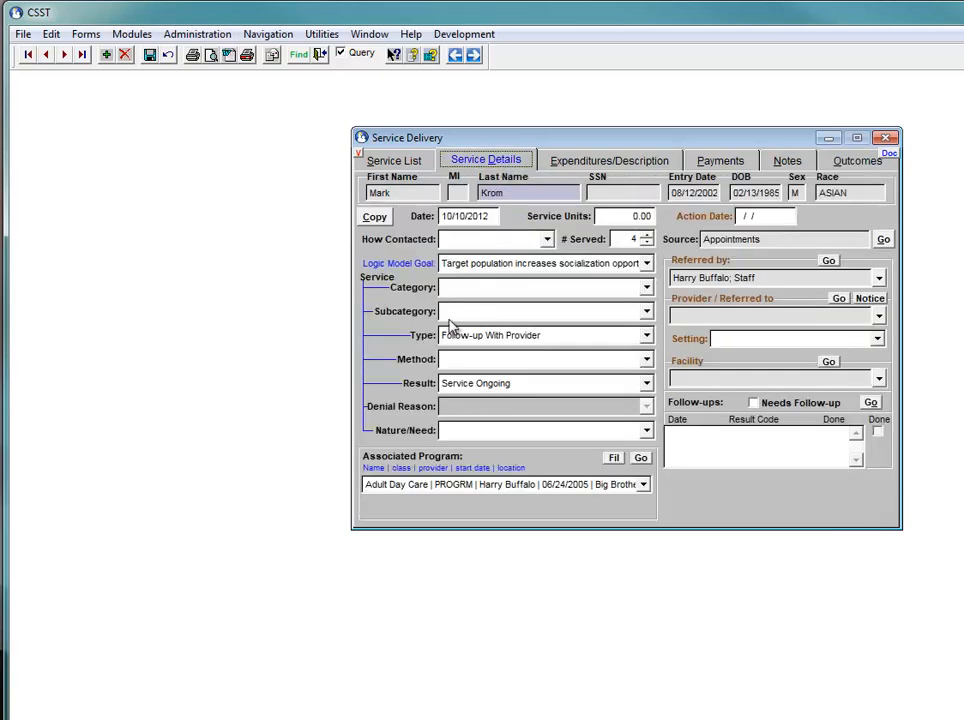
{"action": "double_click", "coordinate": [633, 240]}
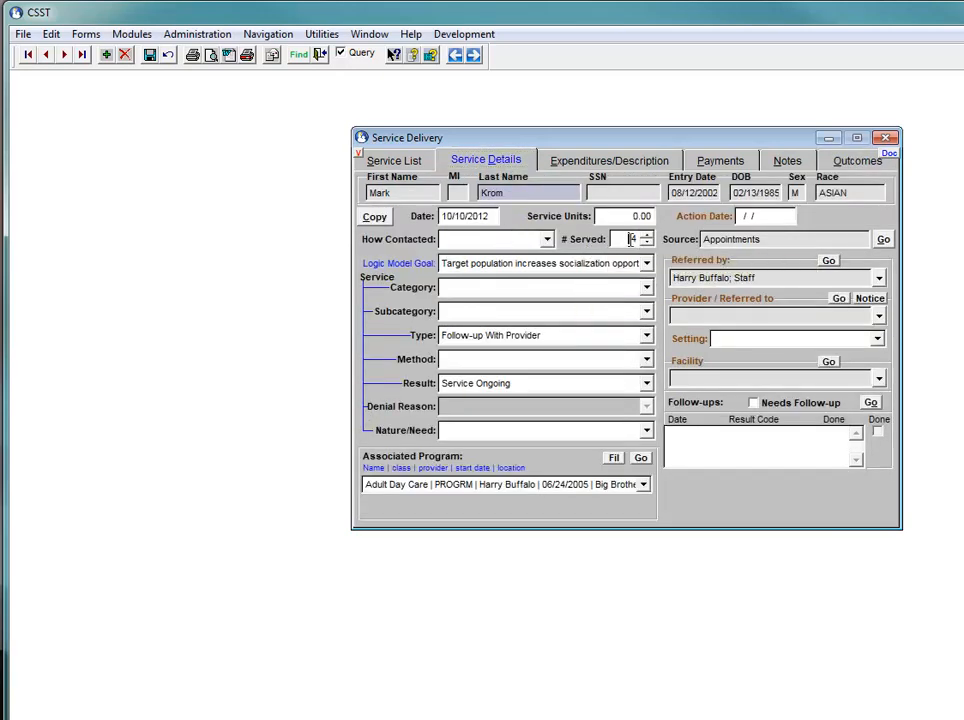
{"action": "left_click", "coordinate": [618, 241]}
Open the category codes for editing and choose the Constant category
{"action": "left_click", "coordinate": [197, 34]}
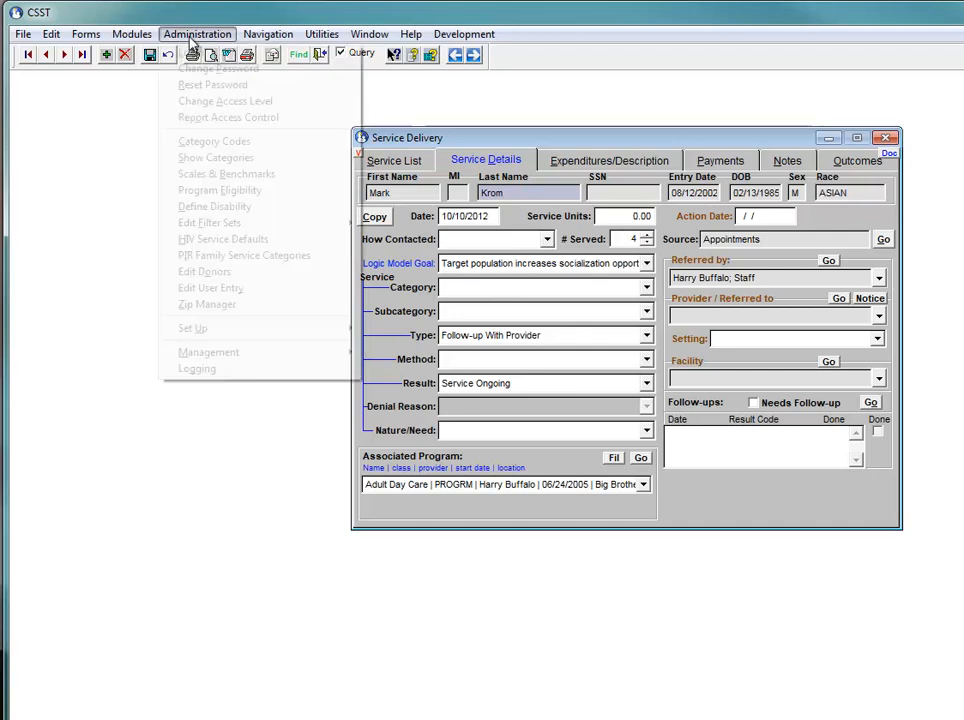
{"action": "left_click", "coordinate": [226, 145]}
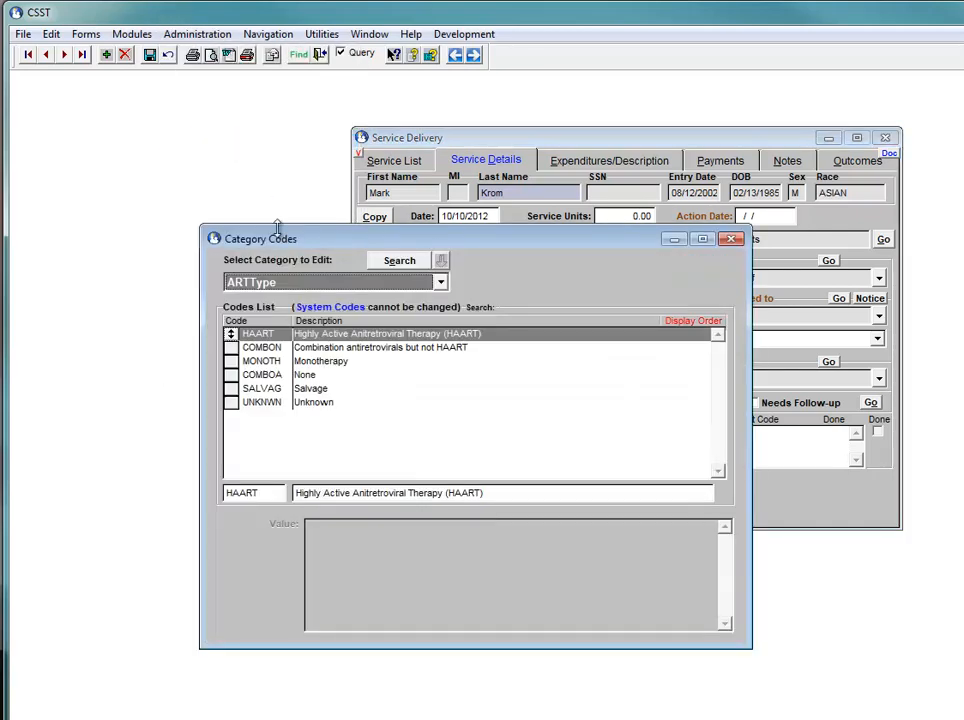
{"action": "left_click", "coordinate": [441, 287]}
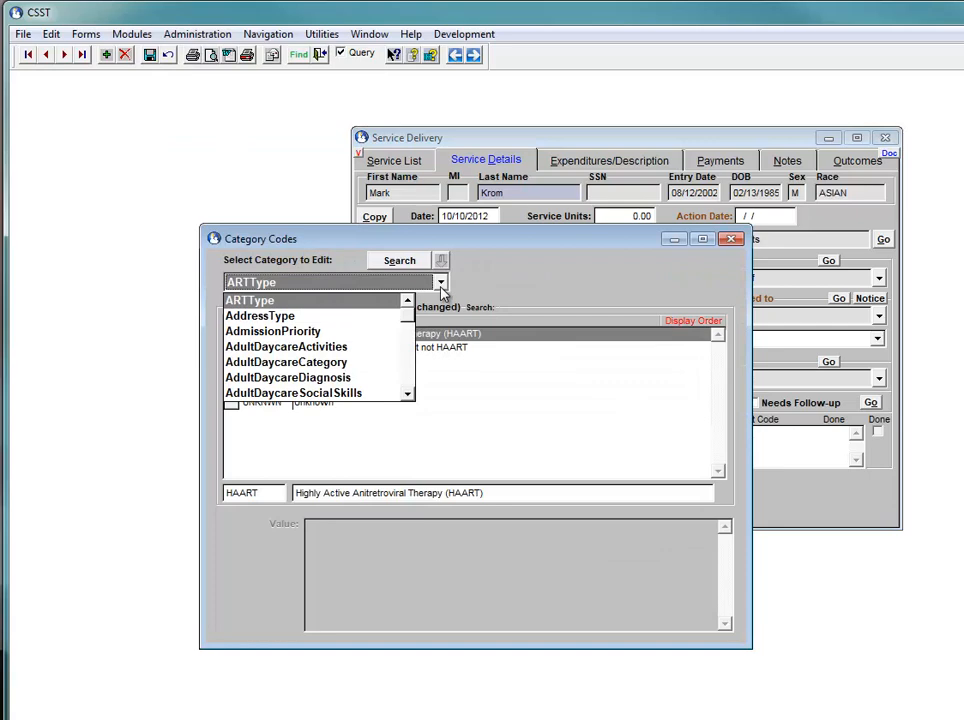
{"action": "type", "text": "const"}
{"action": "key", "text": "Return"}
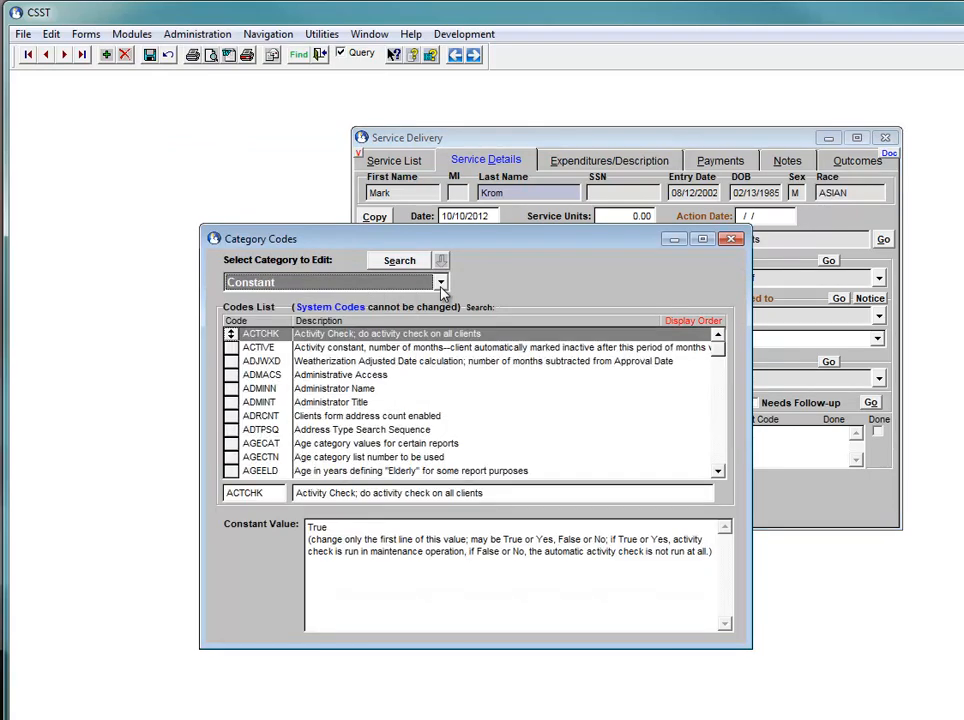
Look up the SDLMNS constant by code, review its description and value, and close the category codes
{"action": "left_click", "coordinate": [236, 320]}
{"action": "left_click", "coordinate": [267, 390]}
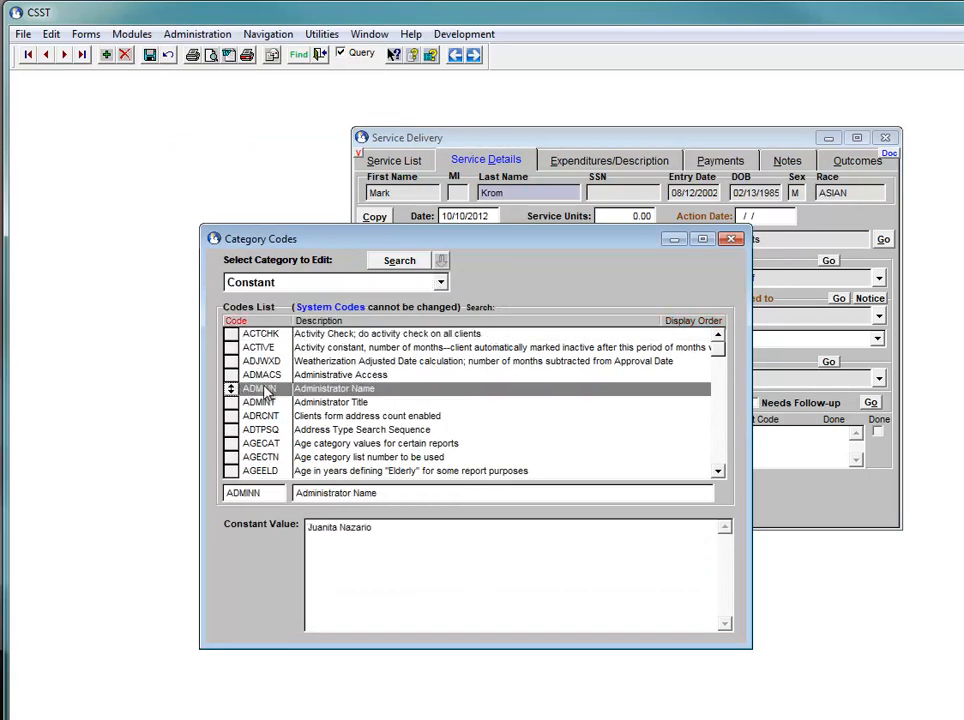
{"action": "type", "text": "SDLMNS"}
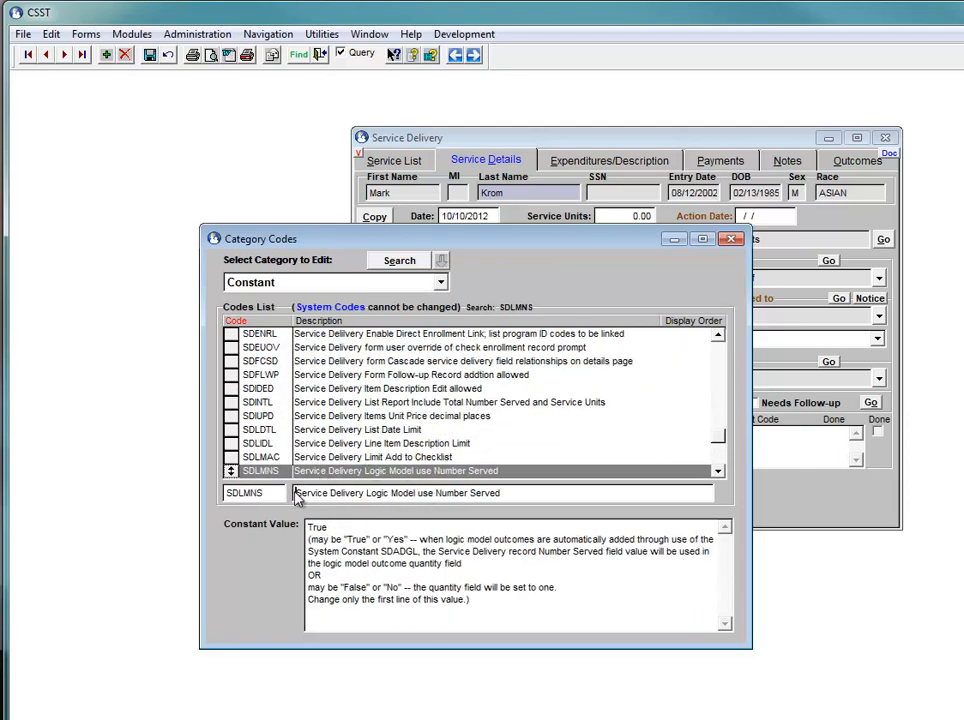
{"action": "left_click_drag", "start_coordinate": [510, 493], "coordinate": [291, 495]}
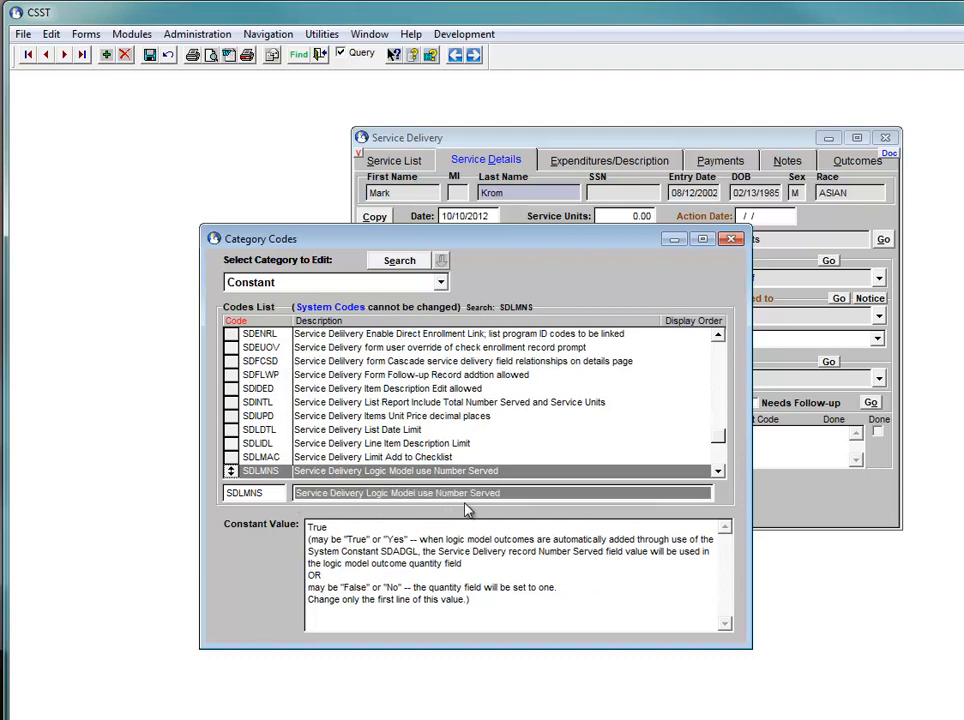
{"action": "left_click", "coordinate": [327, 530]}
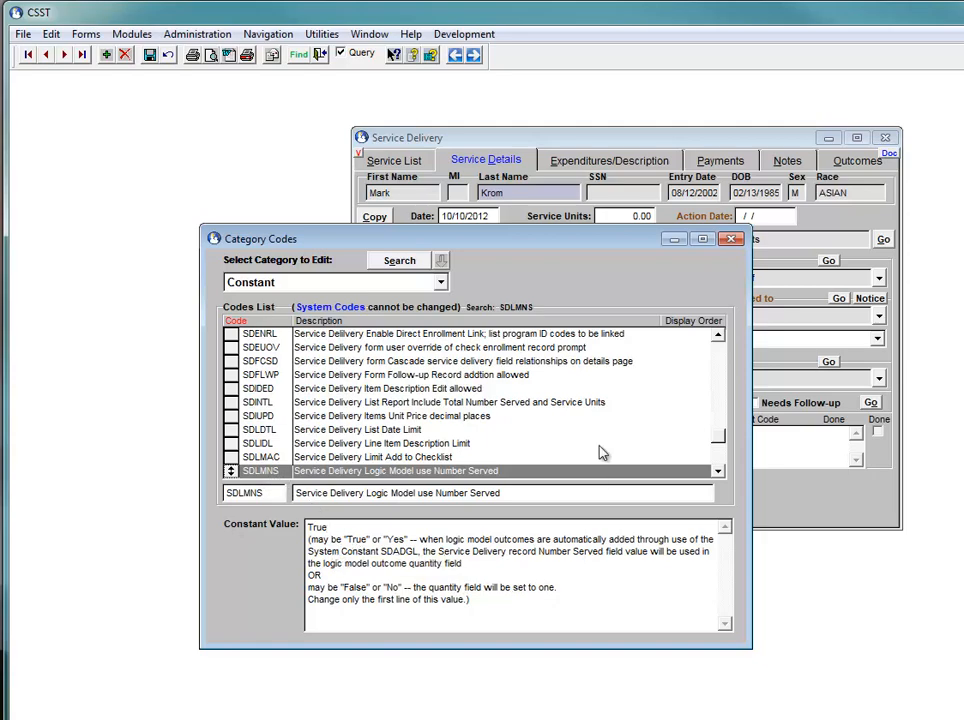
{"action": "left_click", "coordinate": [731, 240]}
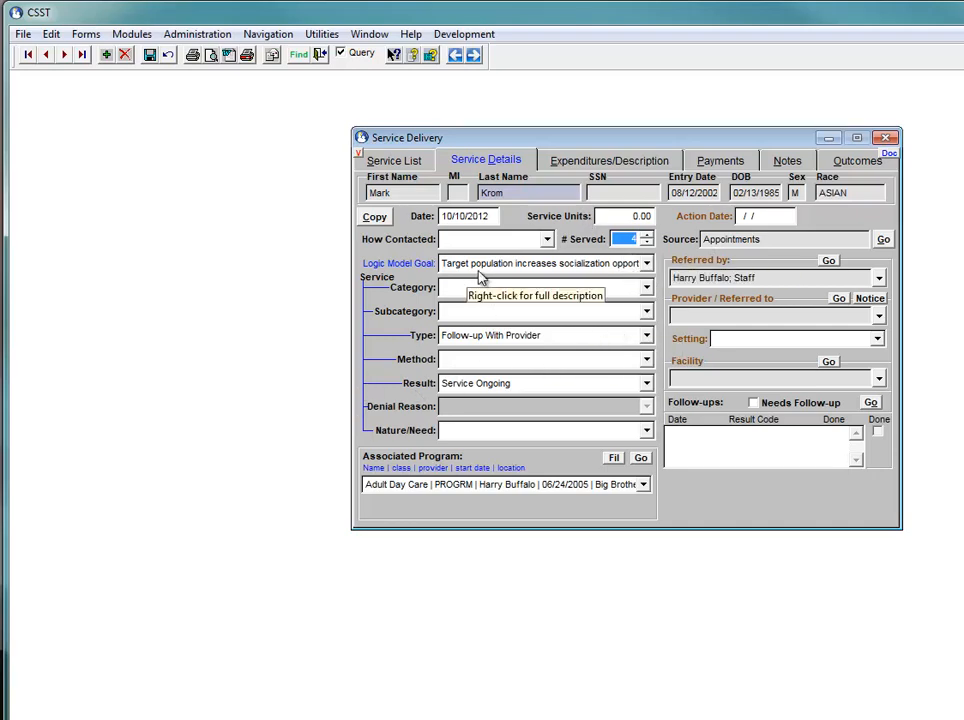
Keep the Adult Day Care program and choose the logic model goal about target population increasing socialization opportunities and remaining independent
{"action": "left_click", "coordinate": [400, 487]}
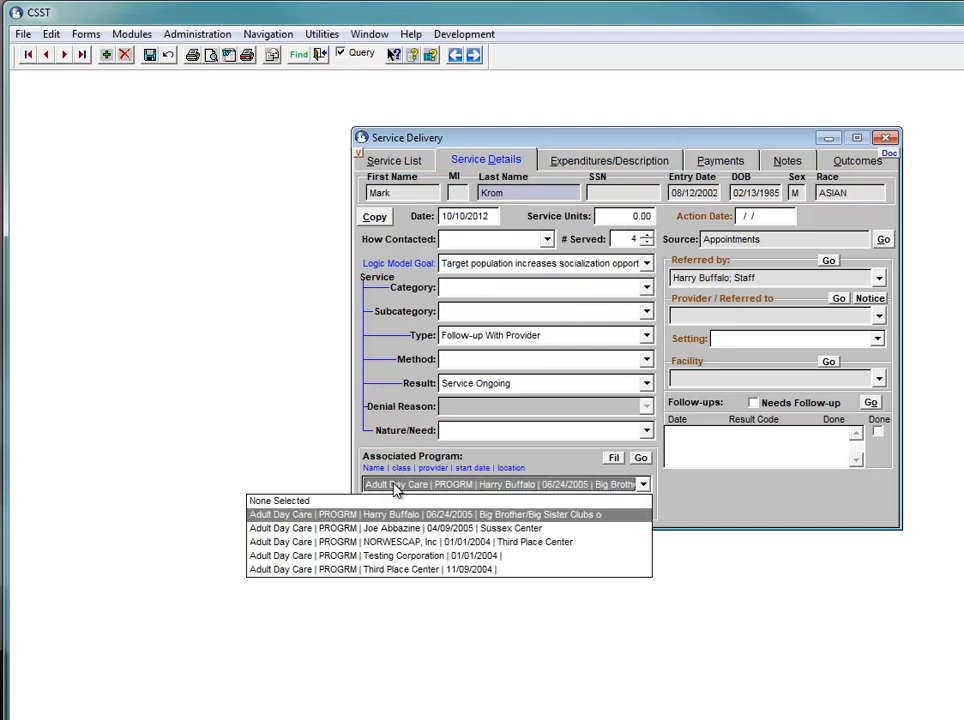
{"action": "left_click", "coordinate": [406, 494]}
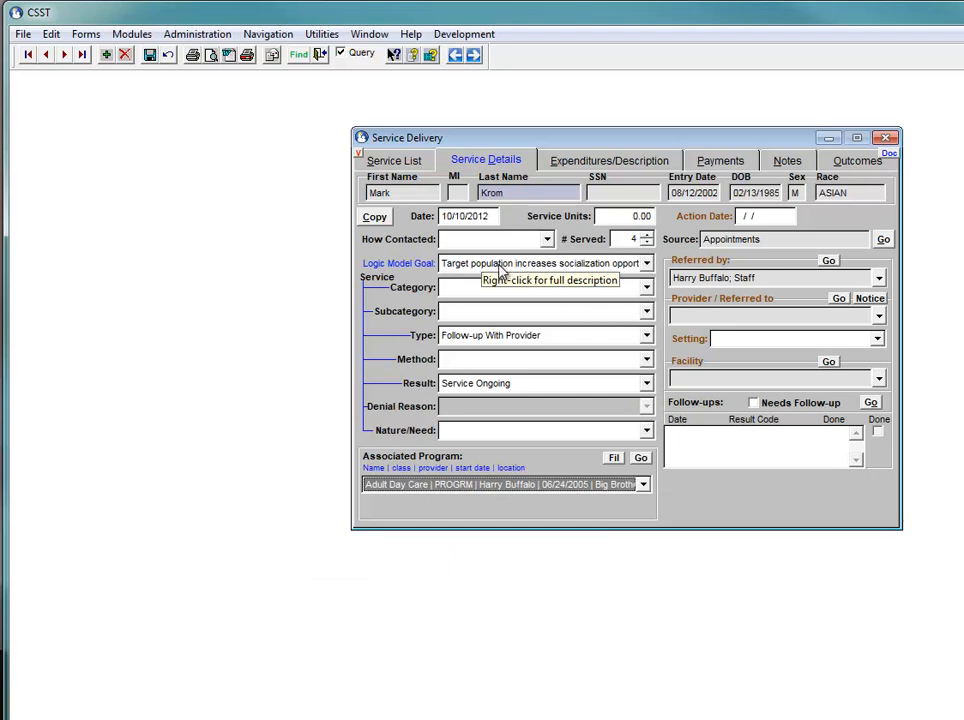
{"action": "left_click", "coordinate": [647, 264]}
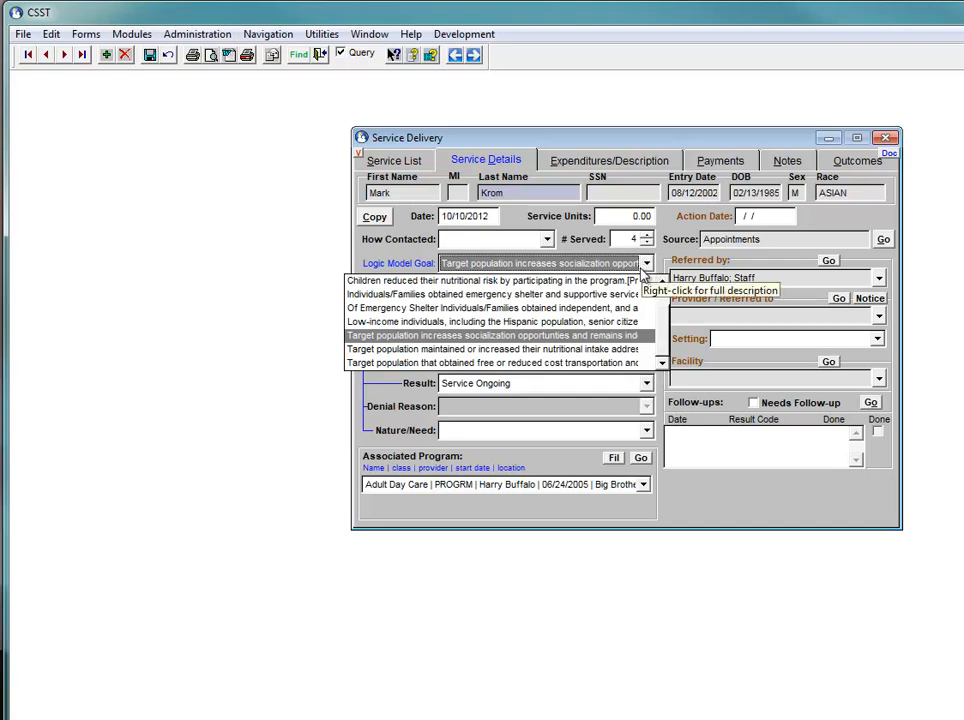
{"action": "left_click", "coordinate": [508, 340]}
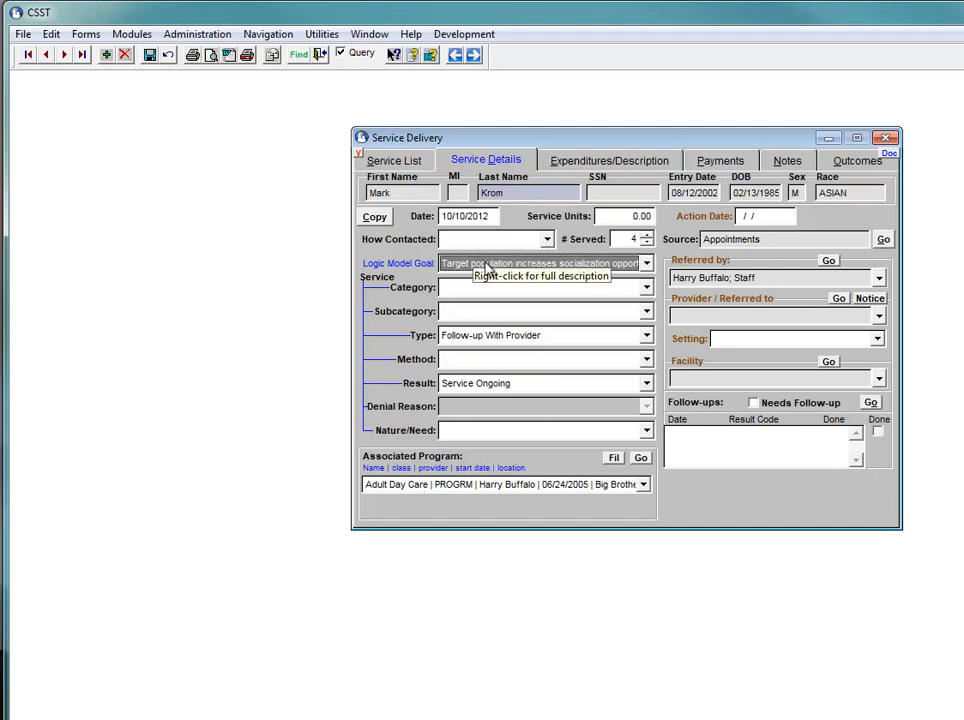
Set the service category to Basic Life Skills and the subcategory to Lessons on household management
{"action": "left_click", "coordinate": [645, 288]}
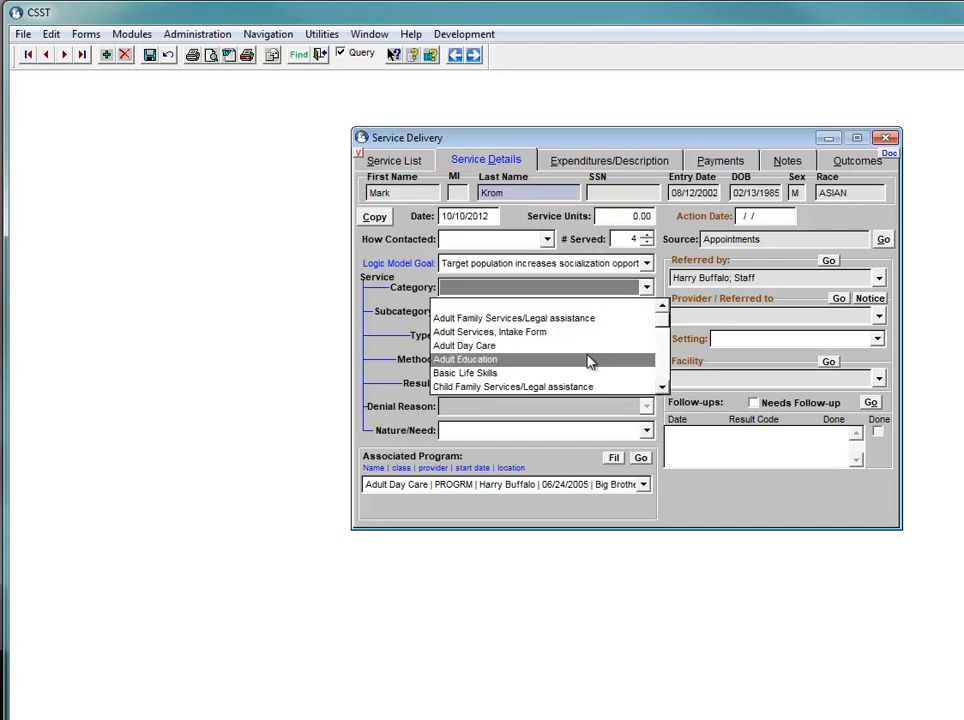
{"action": "left_click", "coordinate": [530, 373]}
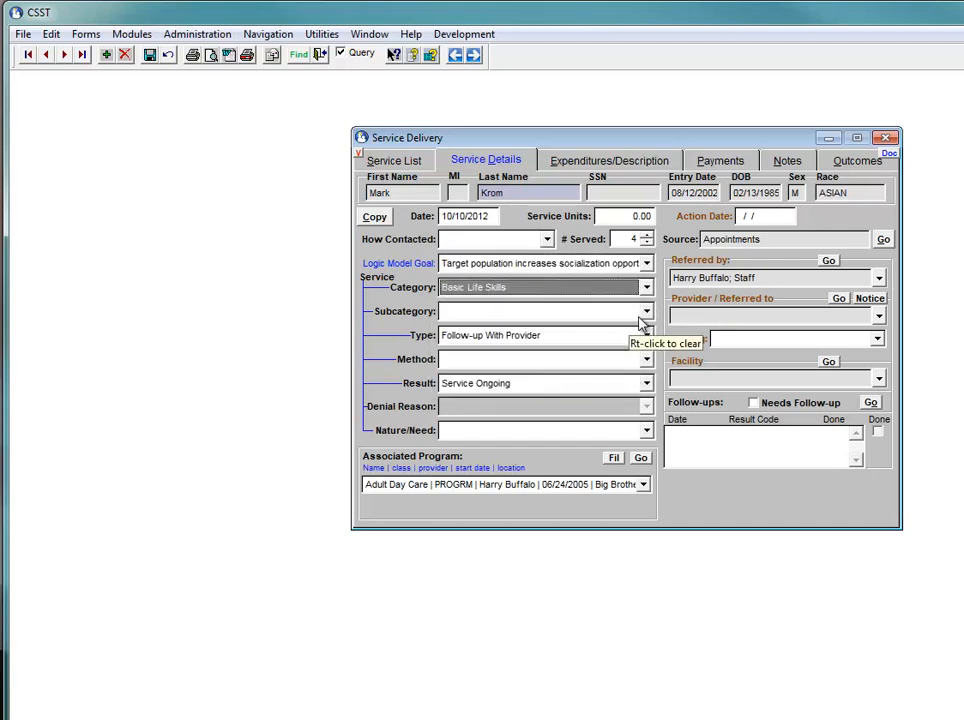
{"action": "left_click", "coordinate": [645, 312]}
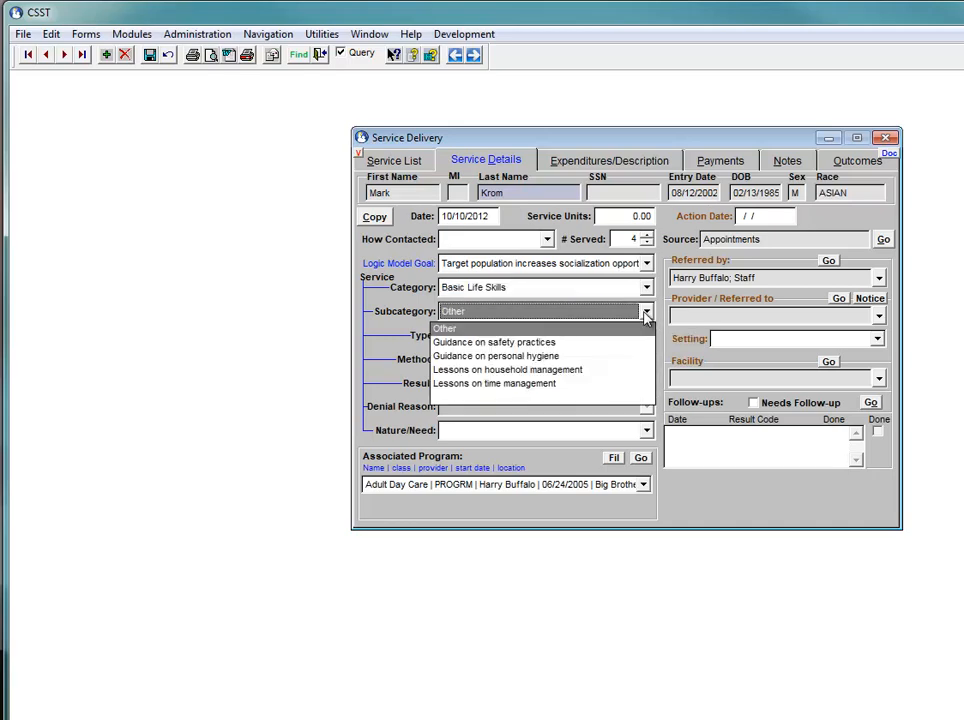
{"action": "left_click", "coordinate": [566, 373]}
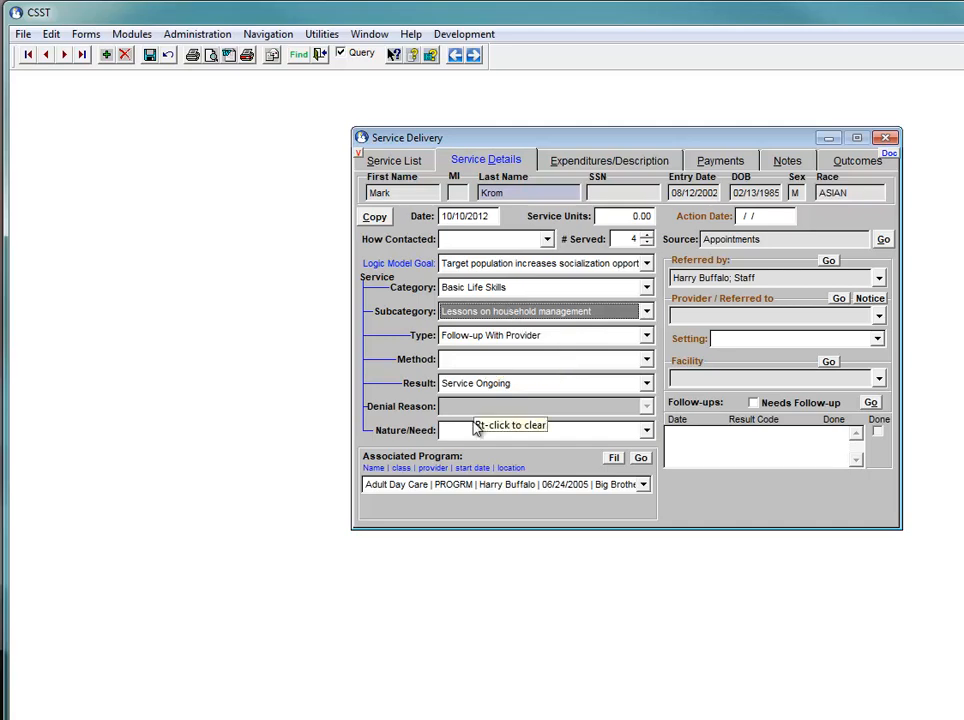
Set the service method to Family Diary, the result to Service Completed and the nature/need to Death in Family
{"action": "left_click", "coordinate": [645, 360]}
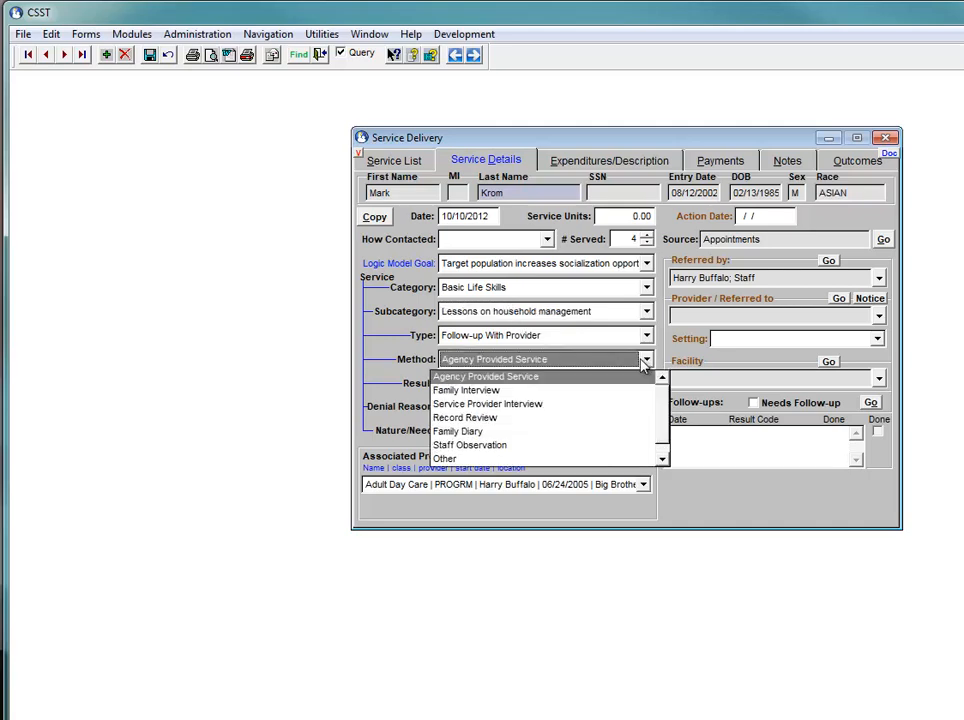
{"action": "left_click", "coordinate": [517, 432]}
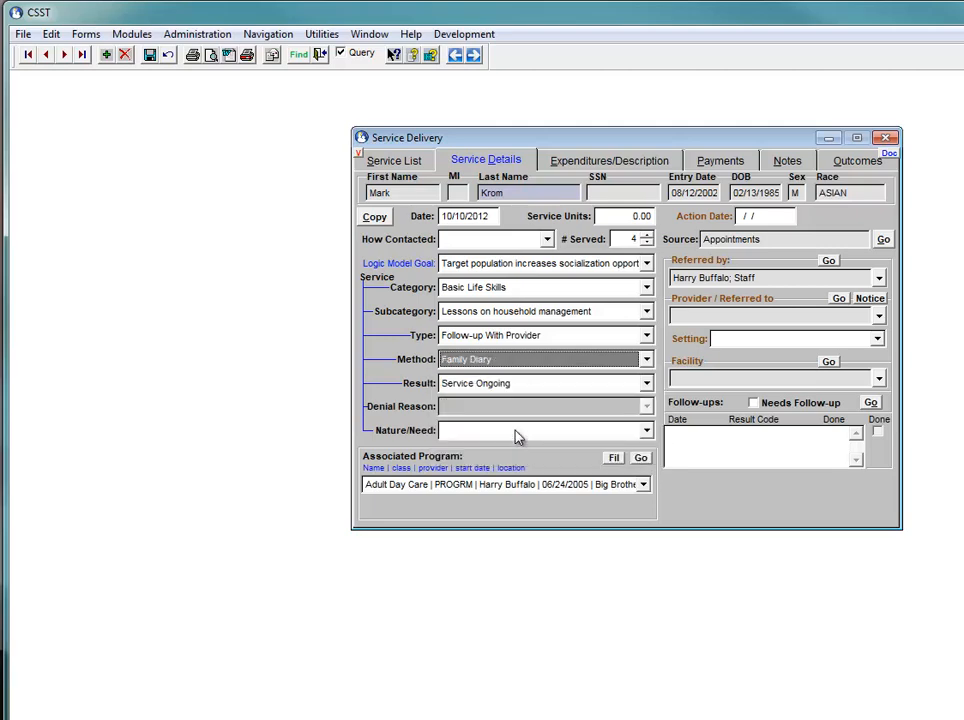
{"action": "left_click", "coordinate": [646, 386]}
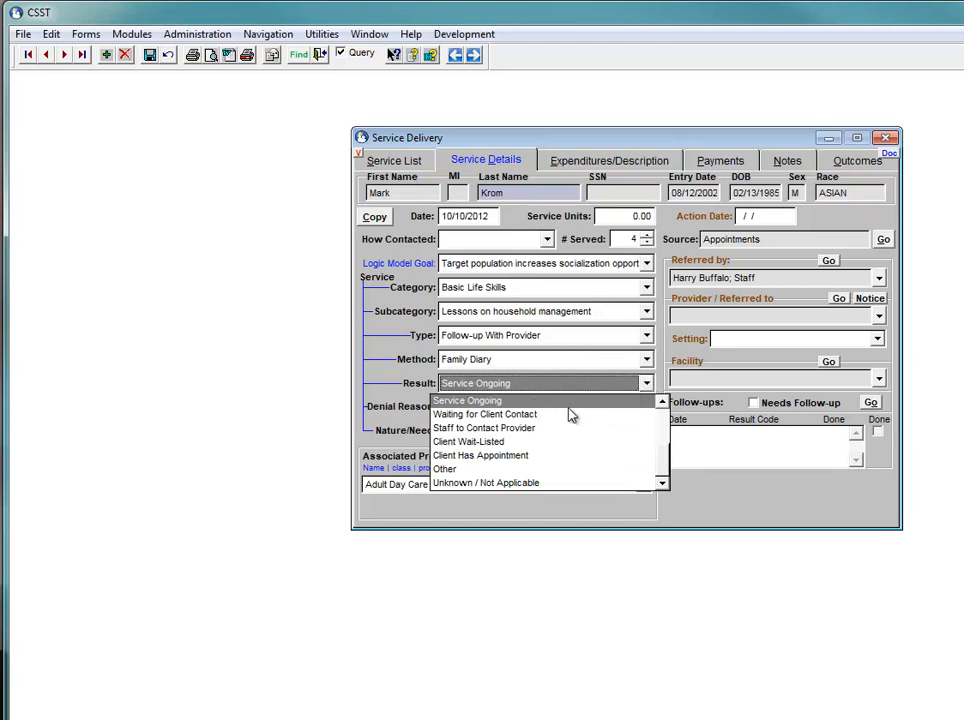
{"action": "scroll", "coordinate": [645, 456], "scroll_direction": "up", "scroll_amount": 2}
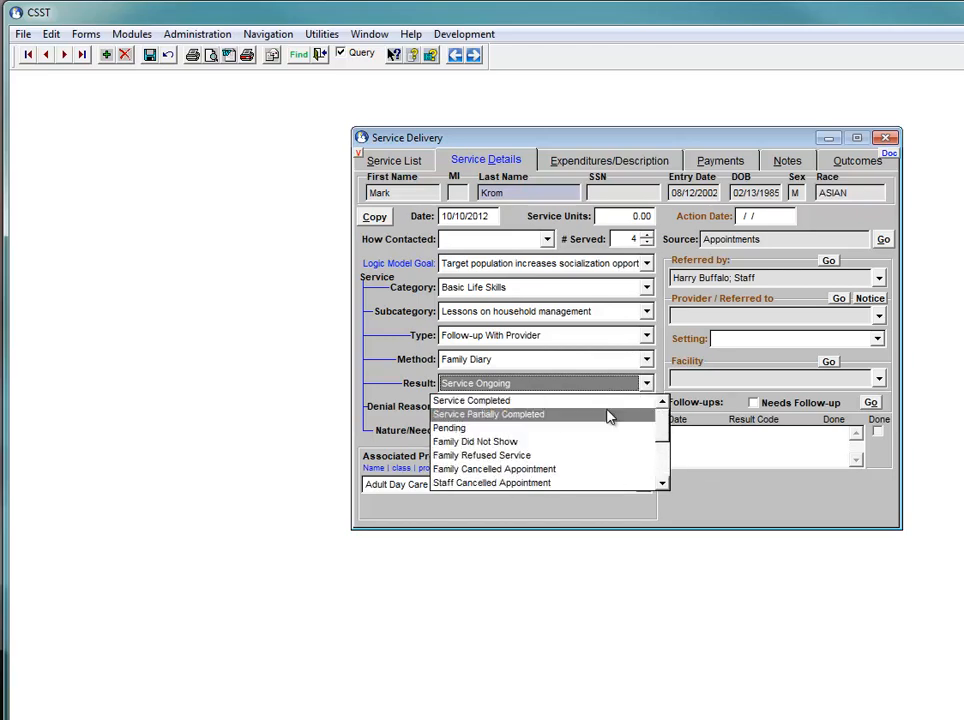
{"action": "left_click", "coordinate": [506, 401]}
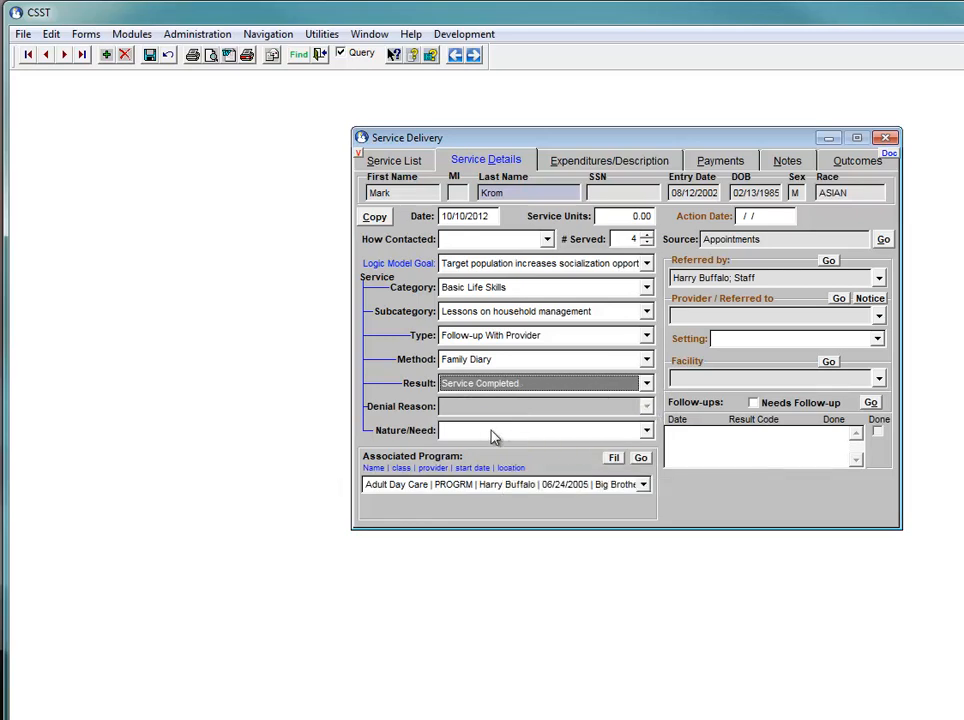
{"action": "left_click", "coordinate": [646, 432]}
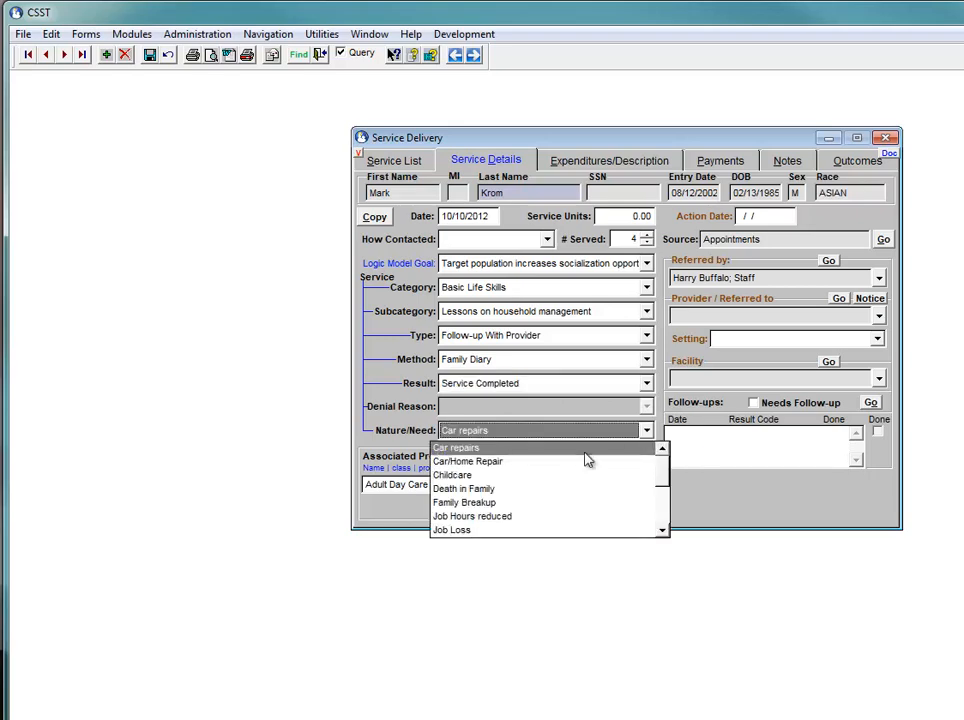
{"action": "left_click", "coordinate": [465, 489]}
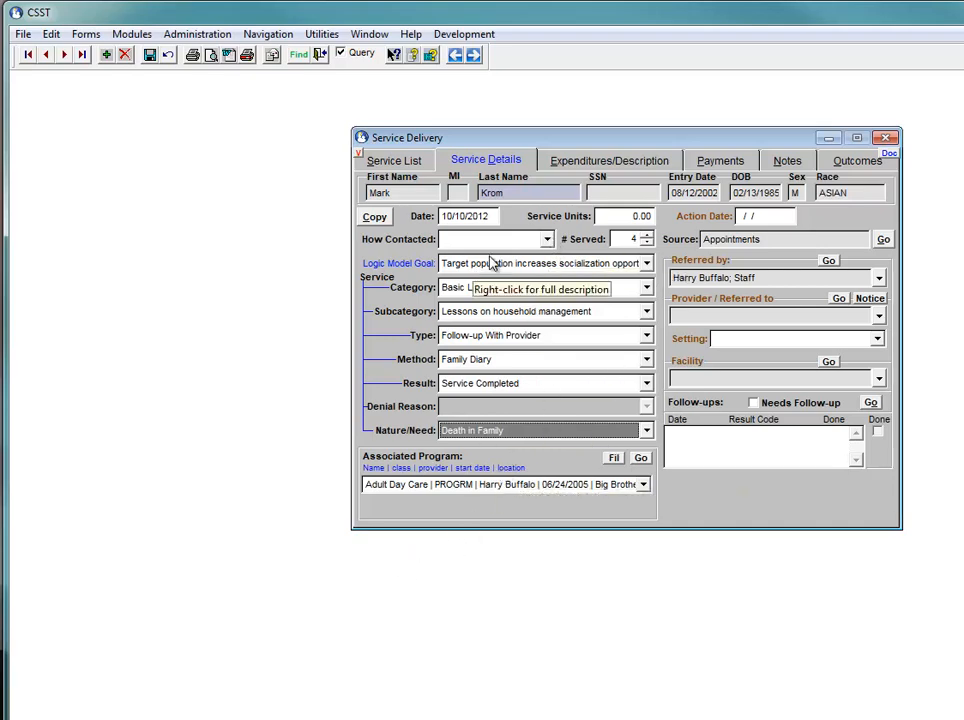
Save the current service values as the automatic default for the Adult Day Care program and the socialization opportunities goal
{"action": "left_click", "coordinate": [408, 487]}
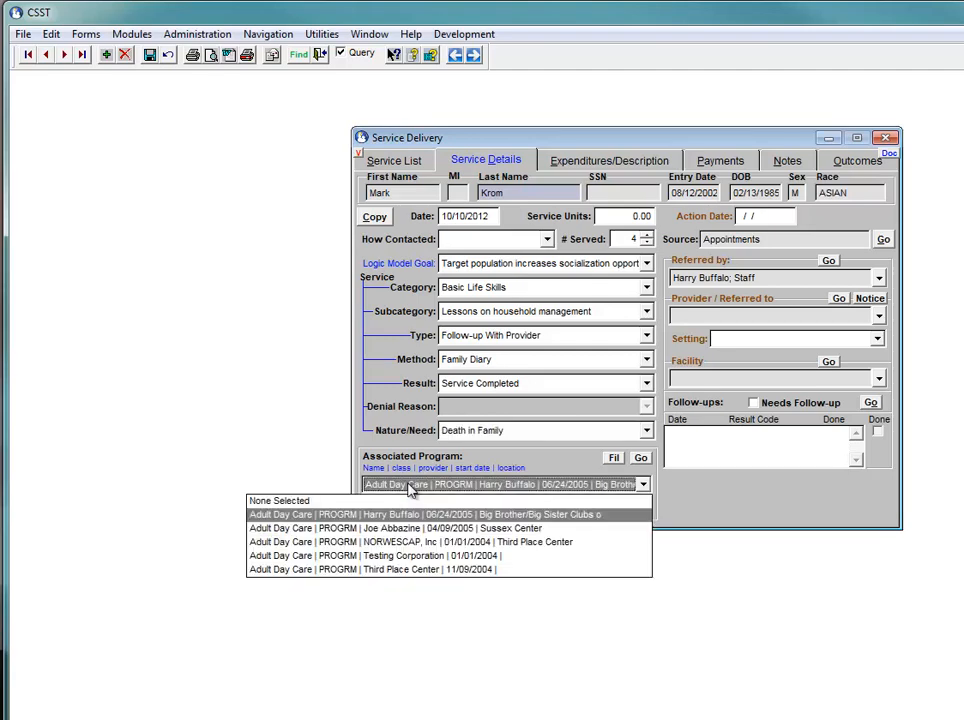
{"action": "left_click", "coordinate": [476, 266]}
{"action": "left_click", "coordinate": [476, 266]}
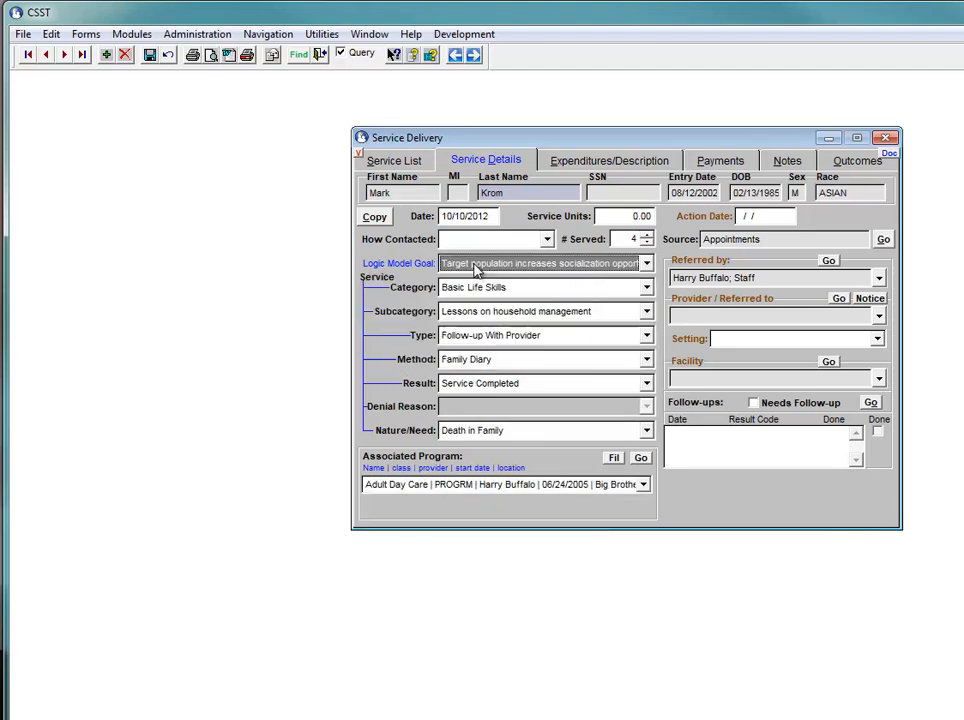
{"action": "left_click", "coordinate": [646, 263]}
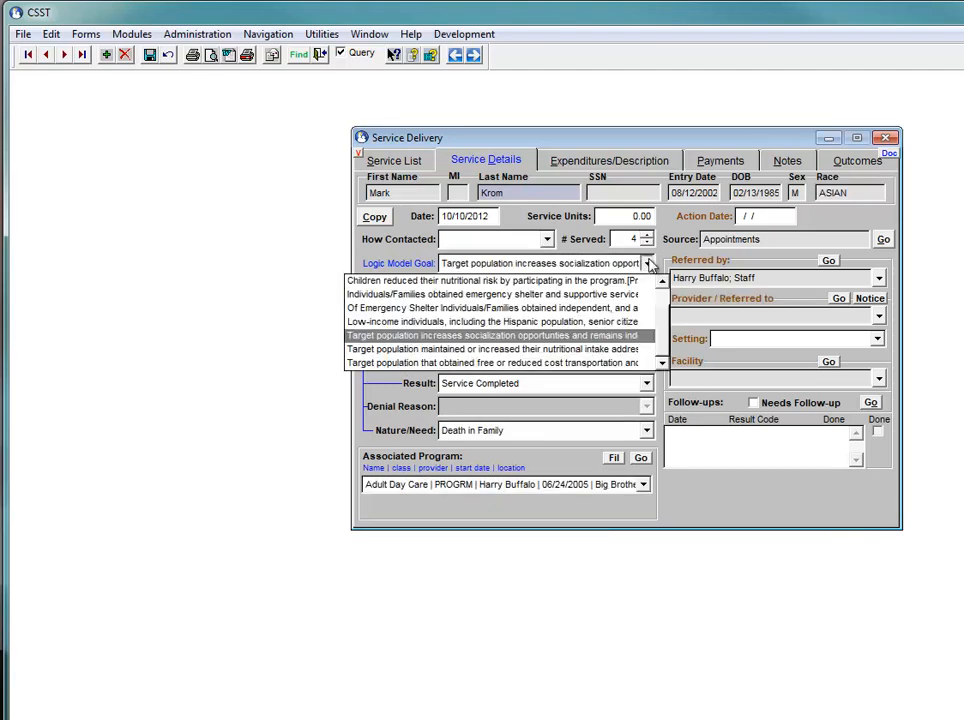
{"action": "left_click", "coordinate": [572, 338]}
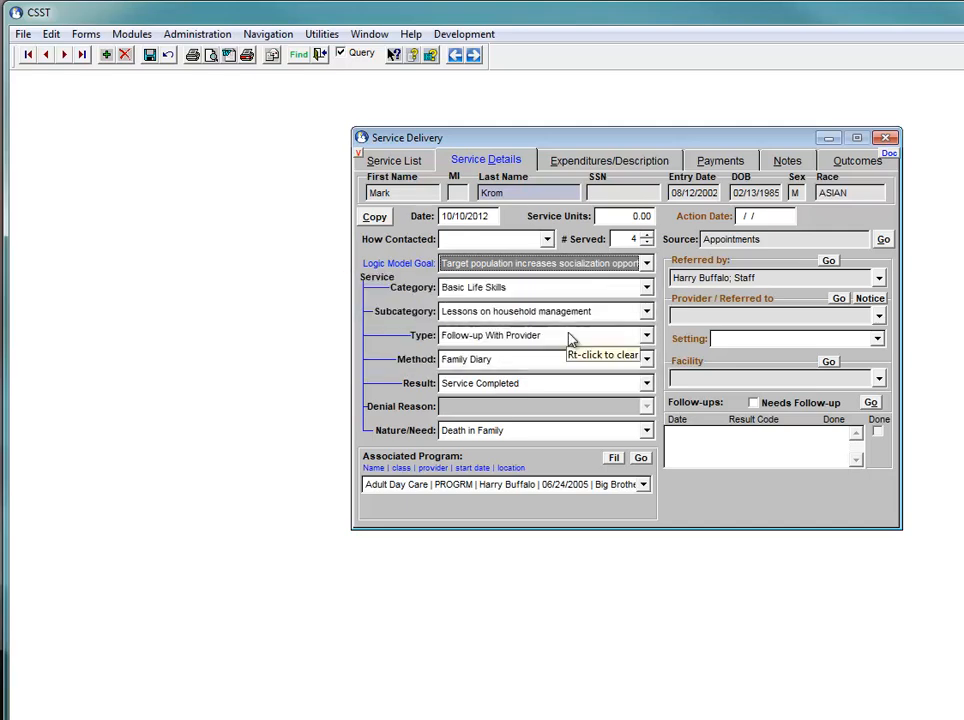
{"action": "right_click", "coordinate": [386, 265]}
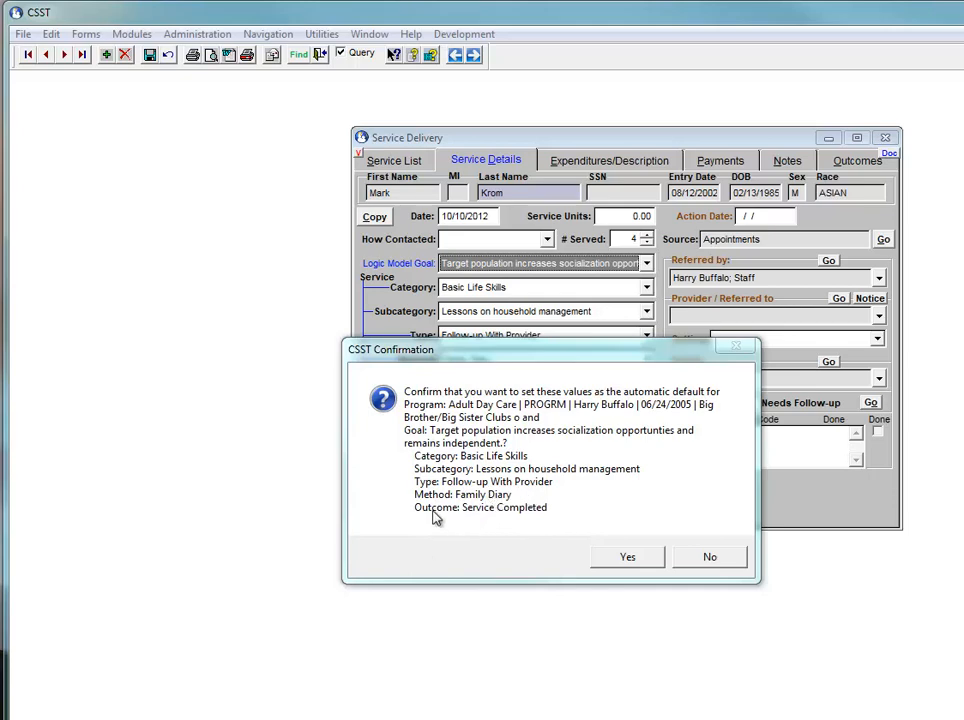
{"action": "left_click", "coordinate": [624, 560]}
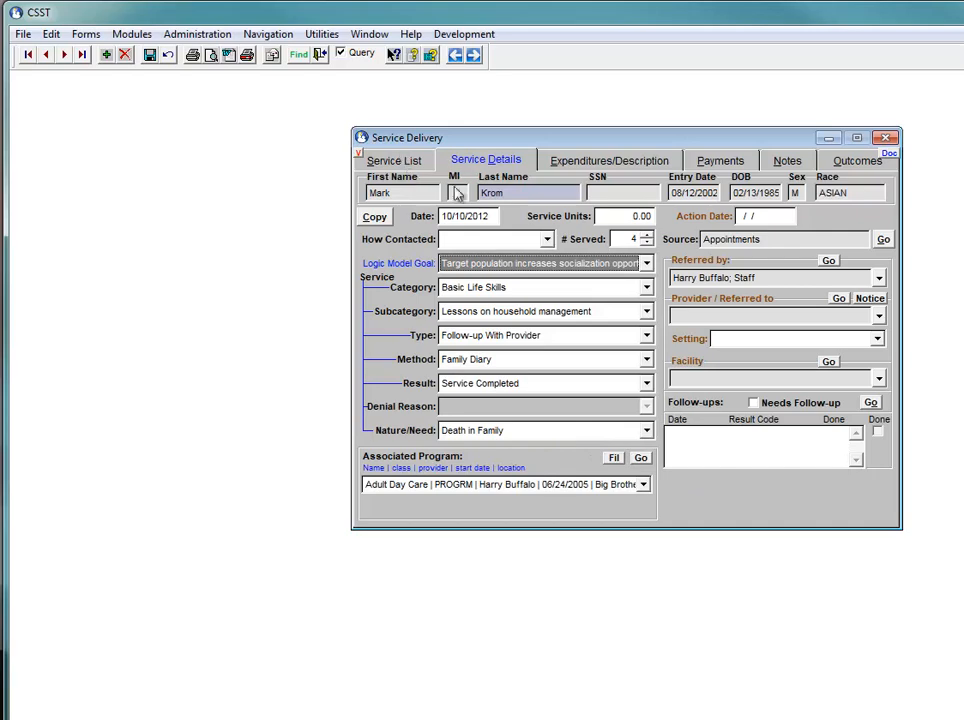
Add a new service delivery record for a different client, chosen from near the end of the client list
{"action": "left_click", "coordinate": [106, 55]}
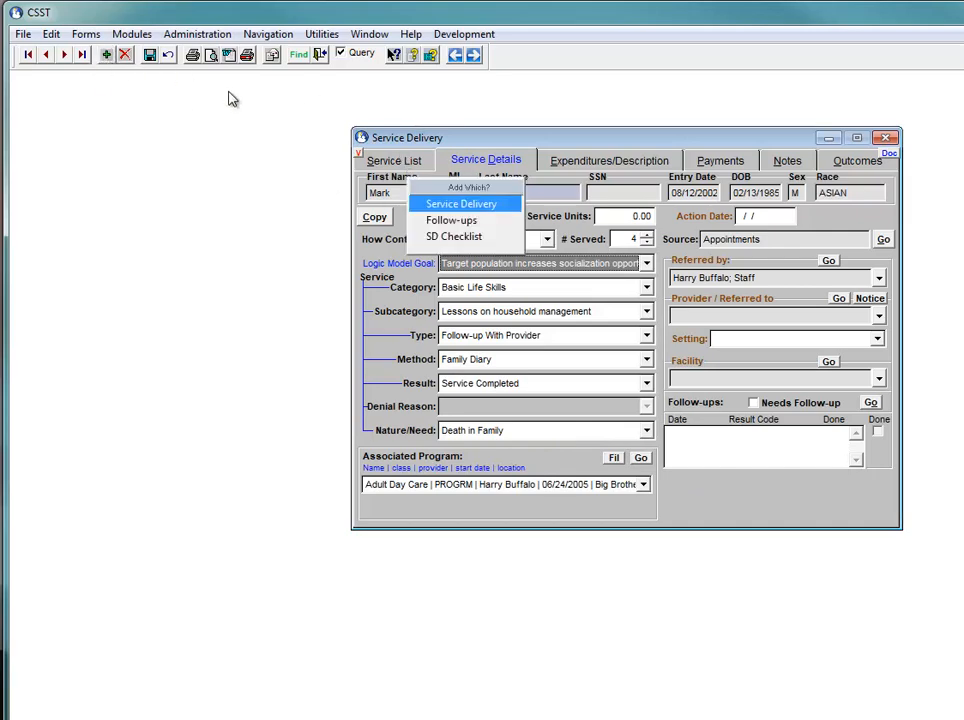
{"action": "left_click", "coordinate": [460, 205]}
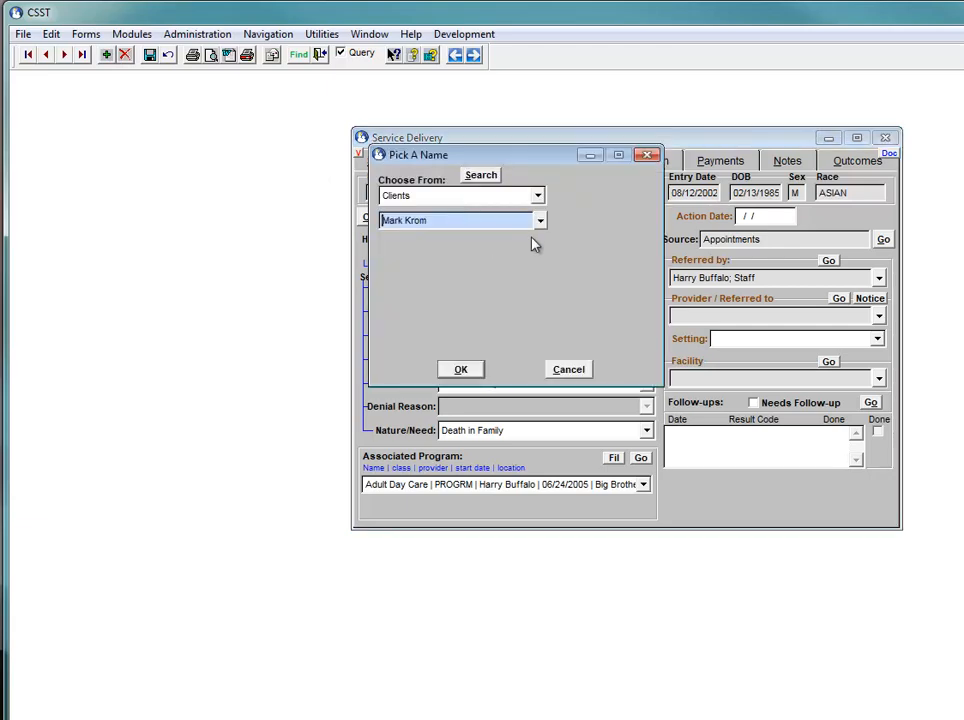
{"action": "left_click", "coordinate": [540, 220]}
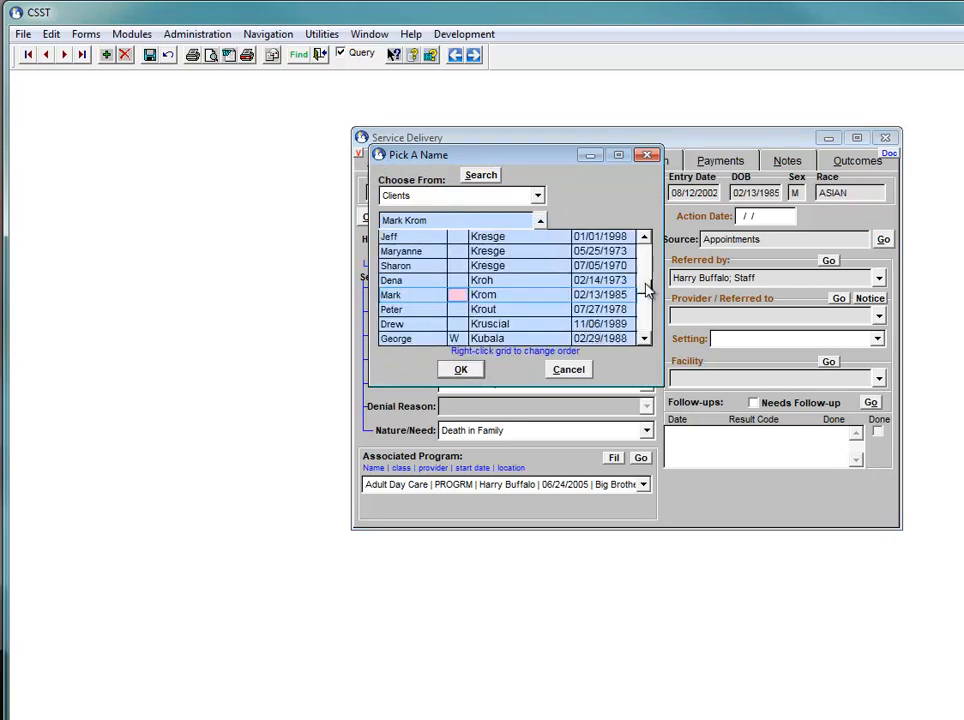
{"action": "left_click_drag", "start_coordinate": [645, 283], "coordinate": [643, 331]}
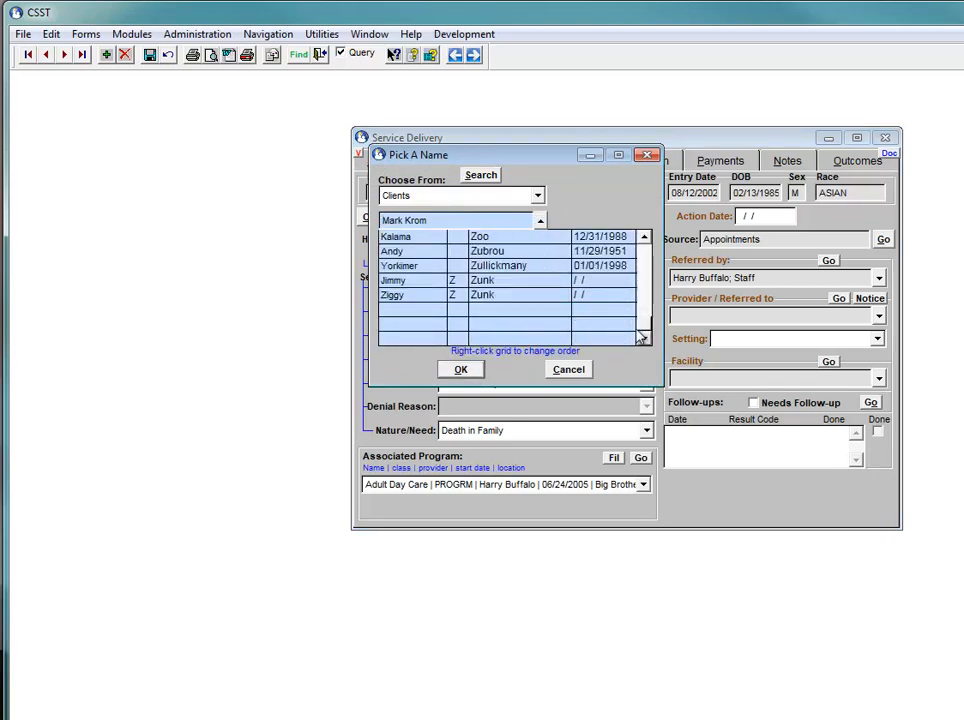
{"action": "left_click", "coordinate": [500, 237]}
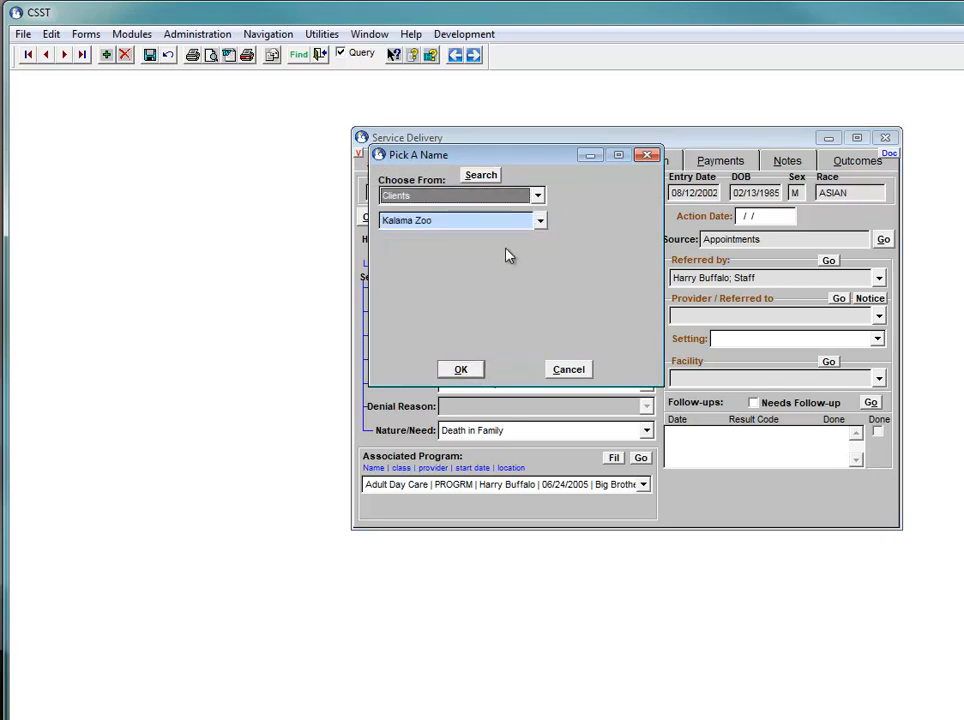
{"action": "left_click", "coordinate": [459, 370]}
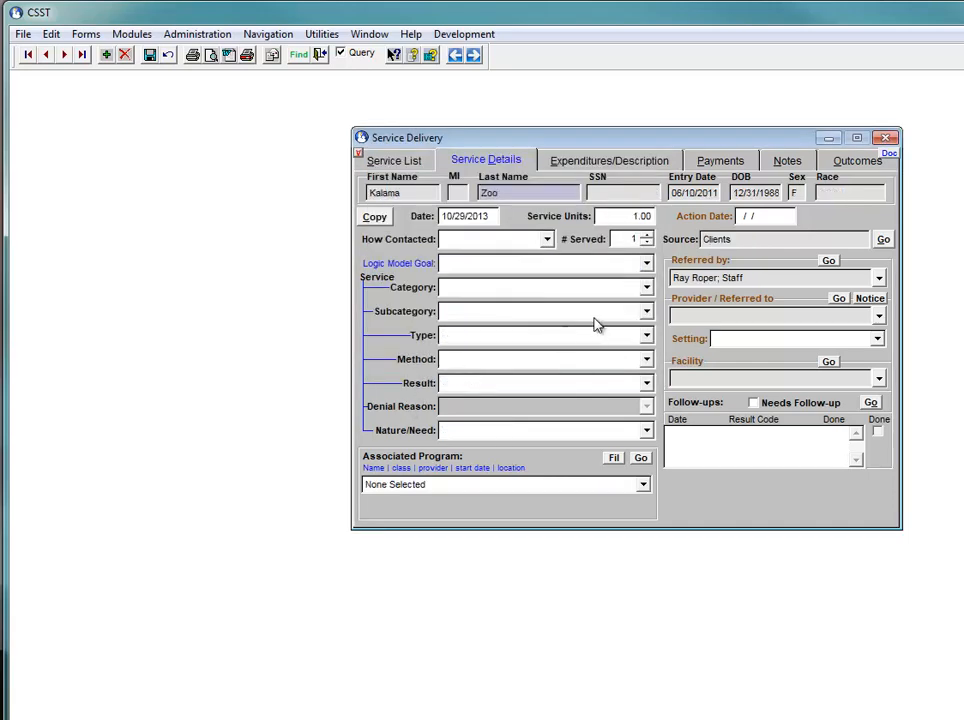
Associate the Adult Day Care program dated 06/24/2005 and choose the logic model goal about increasing socialization opportunities and remaining independent
{"action": "left_click", "coordinate": [643, 486]}
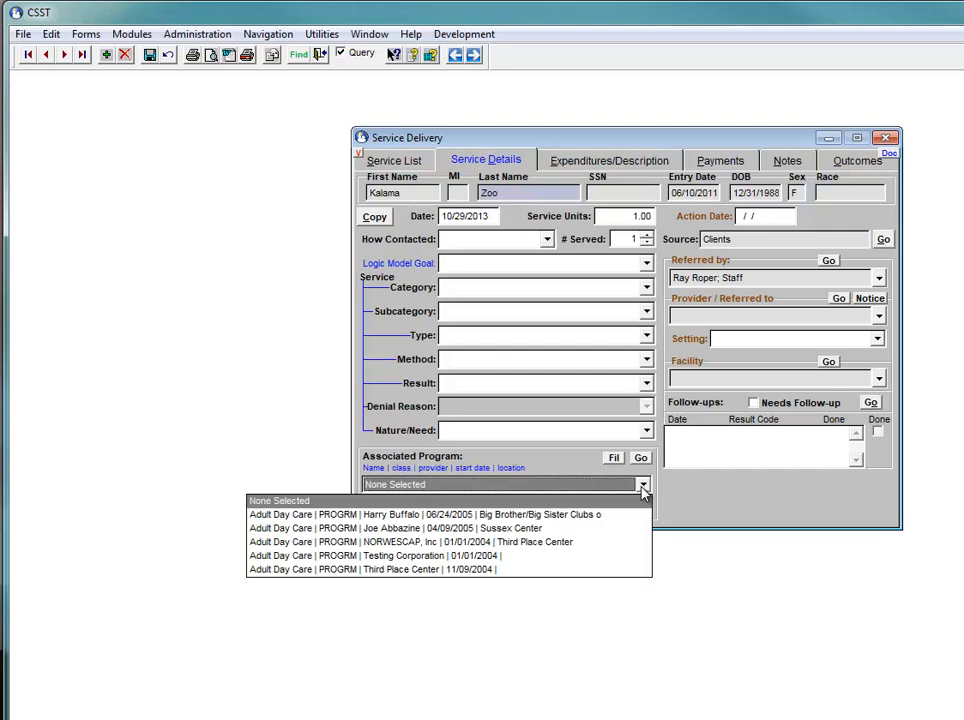
{"action": "left_click", "coordinate": [463, 518]}
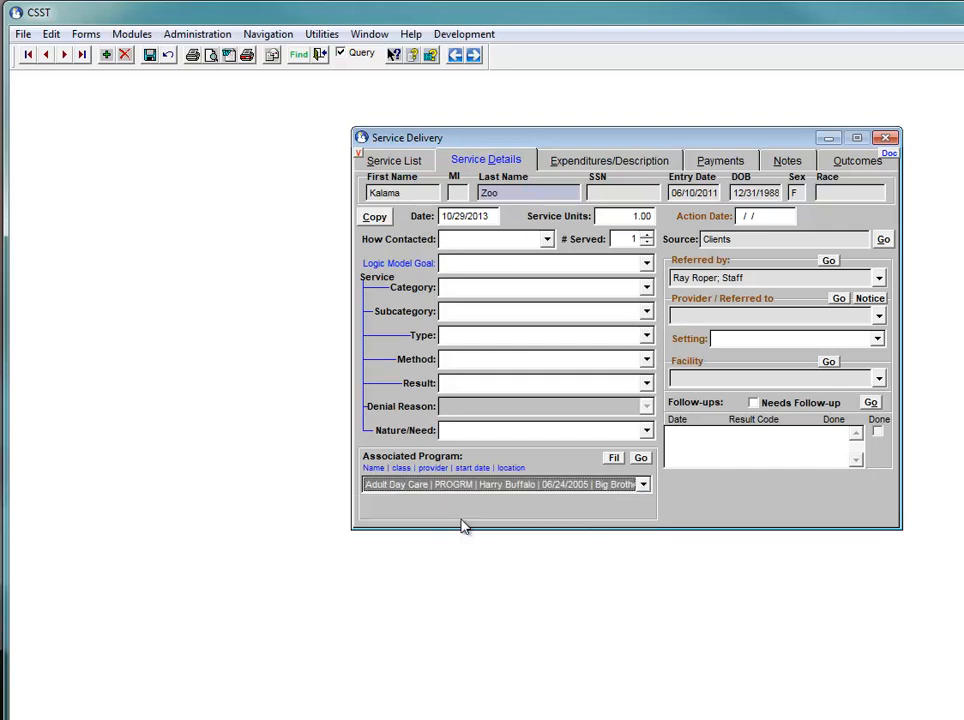
{"action": "left_click", "coordinate": [646, 264]}
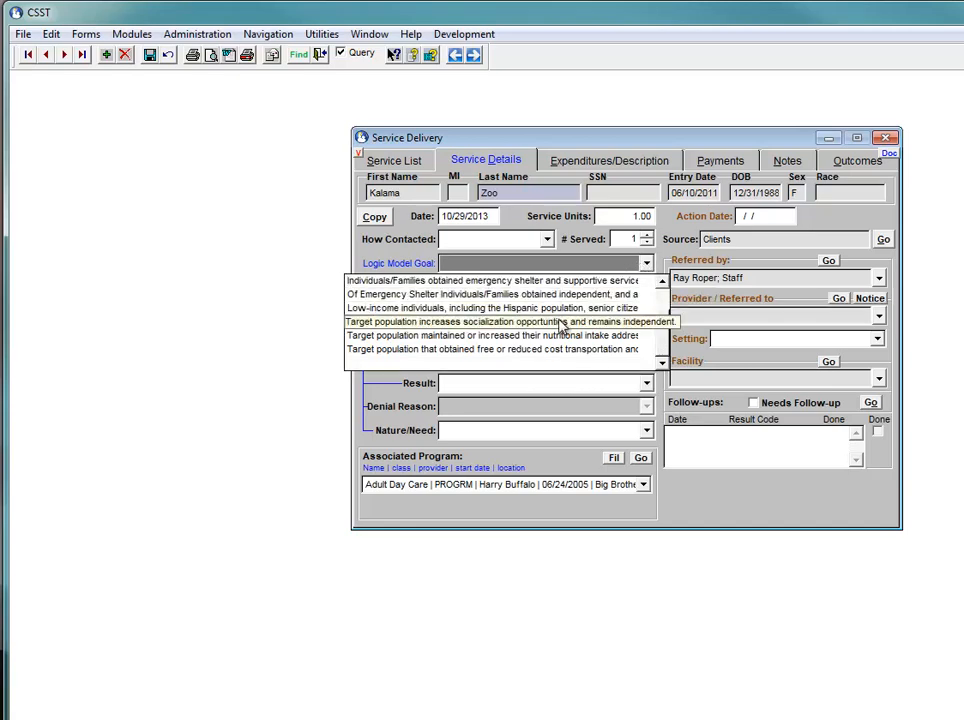
{"action": "left_click", "coordinate": [562, 326]}
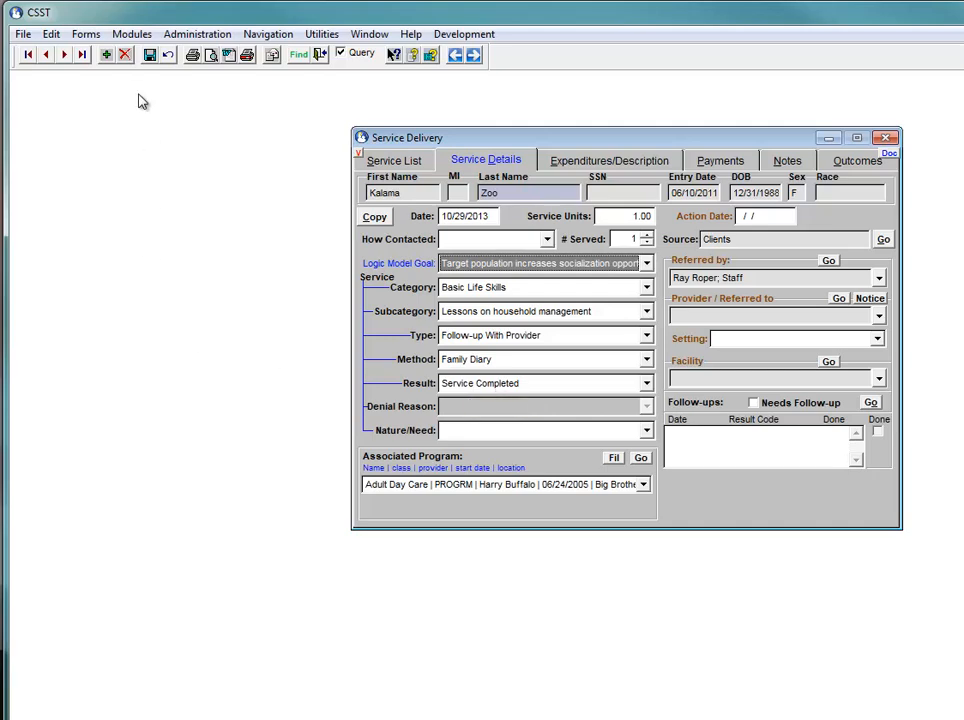
Save the service with the proposed Adult Day Care enrollment record, and review the service's outcomes before returning to its details
{"action": "left_click", "coordinate": [149, 55]}
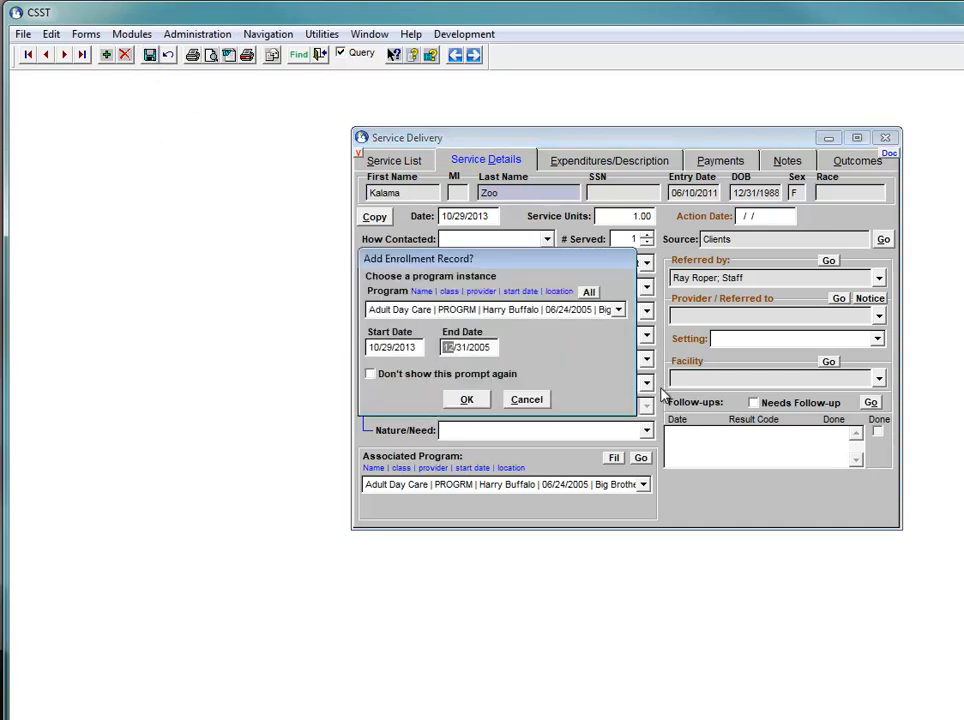
{"action": "left_click", "coordinate": [464, 401]}
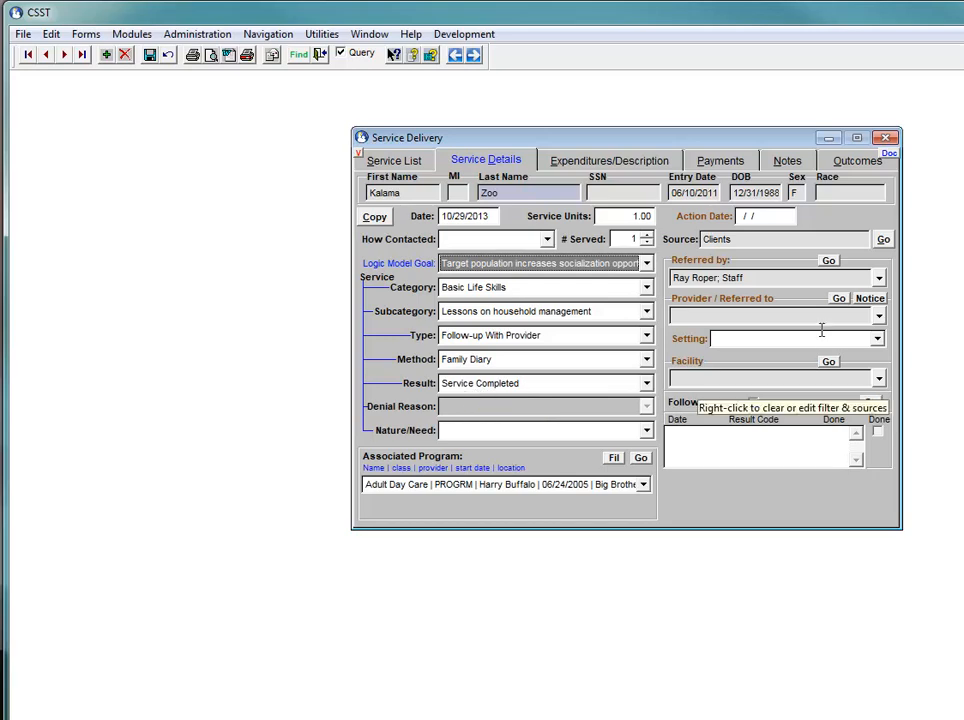
{"action": "left_click", "coordinate": [852, 168]}
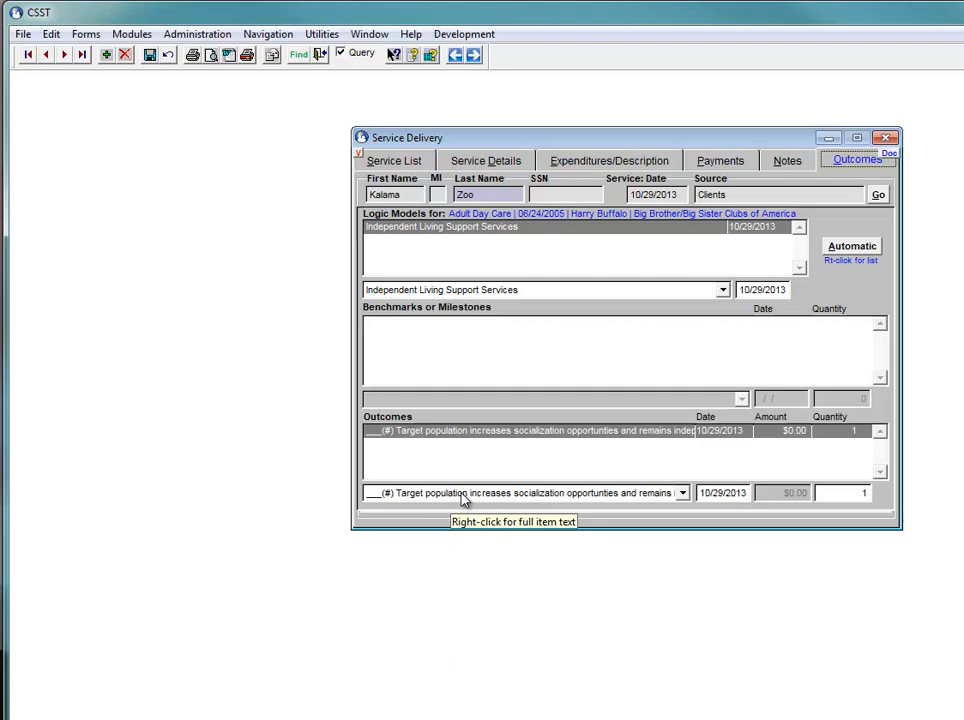
{"action": "left_click", "coordinate": [495, 160]}
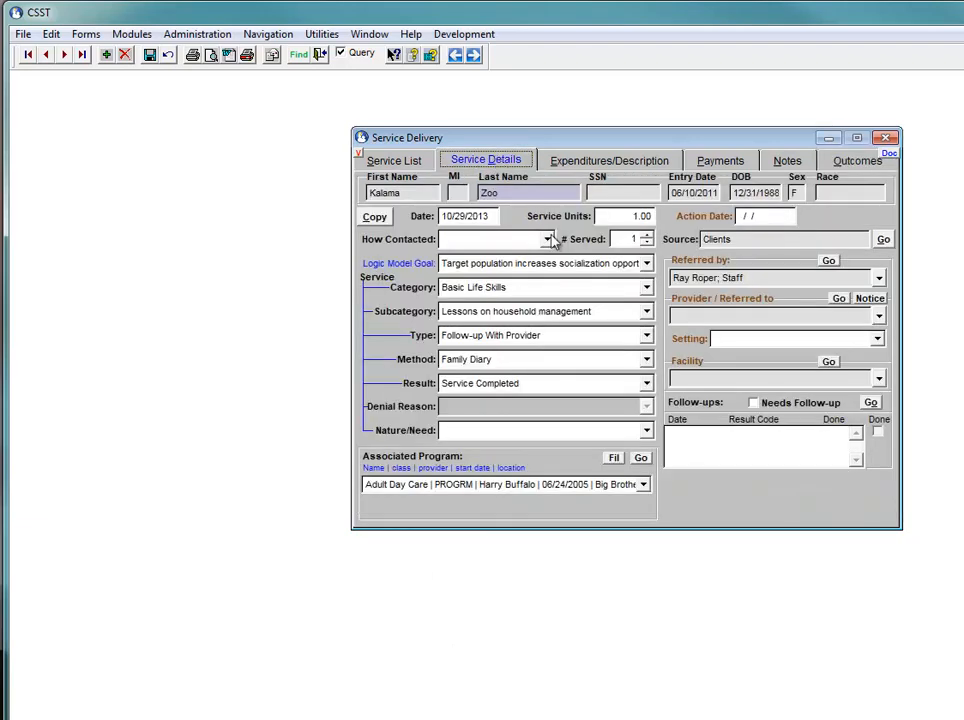